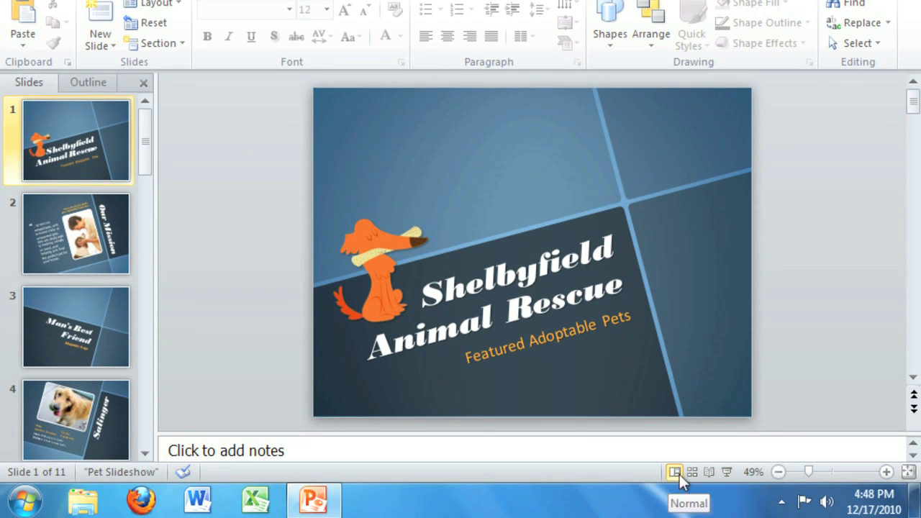
Switch the Pet Slideshow to Slide Sorter view to see all eleven slide thumbnails.
left_click(691, 472)
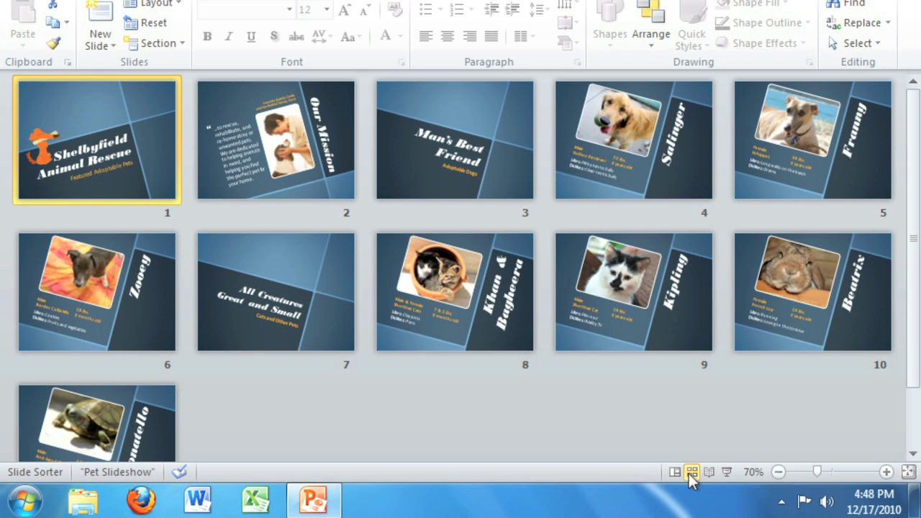
Move the Zooey slide to position 4, after Man's Best Friend, and view it in Reading View.
left_click_drag(142, 326, 542, 179)
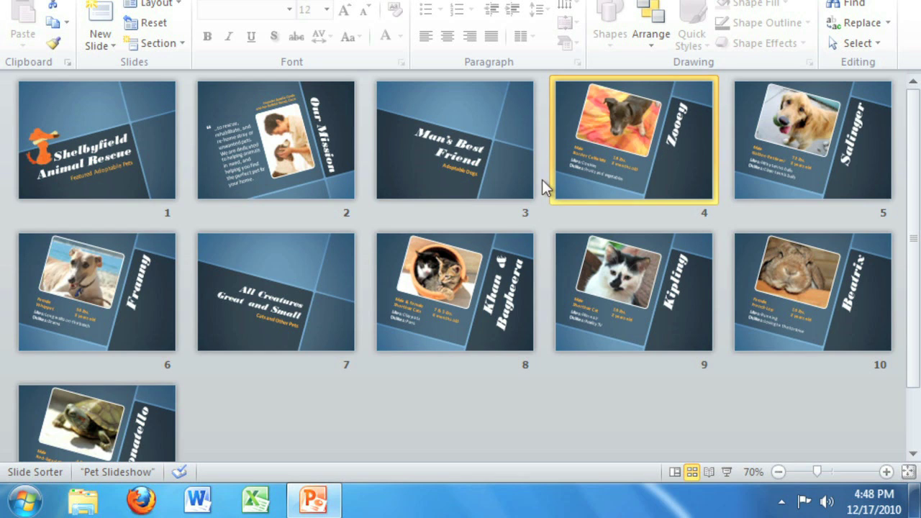
left_click(709, 473)
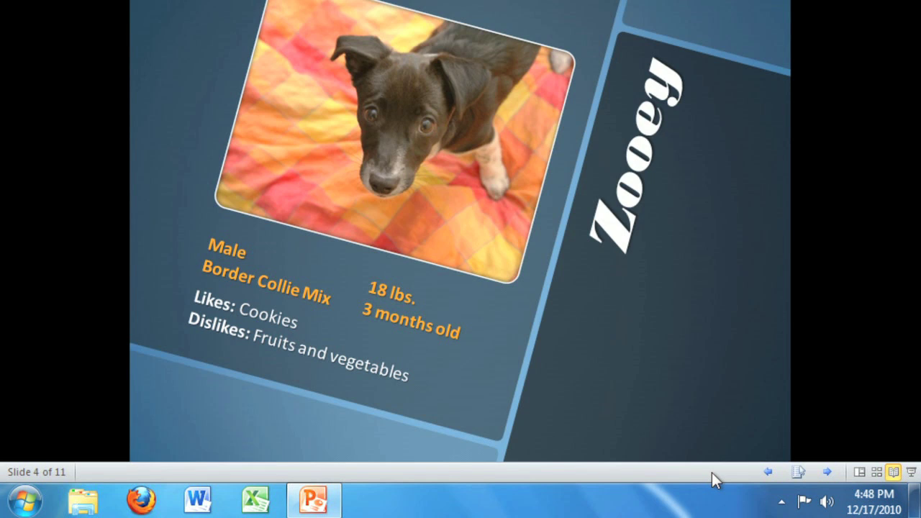
Page ahead to slide 7, All Creatures Great and Small, then launch the full-screen slide show.
left_click(826, 474)
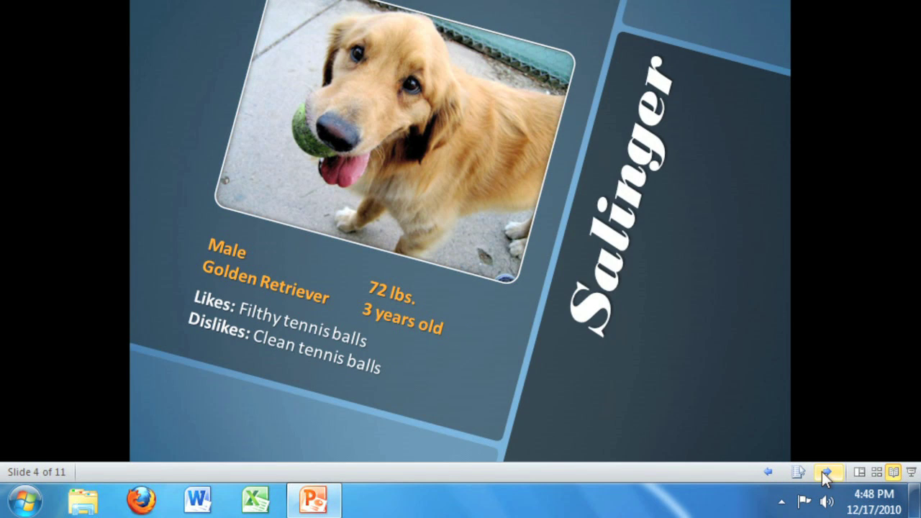
left_click(825, 474)
left_click(826, 474)
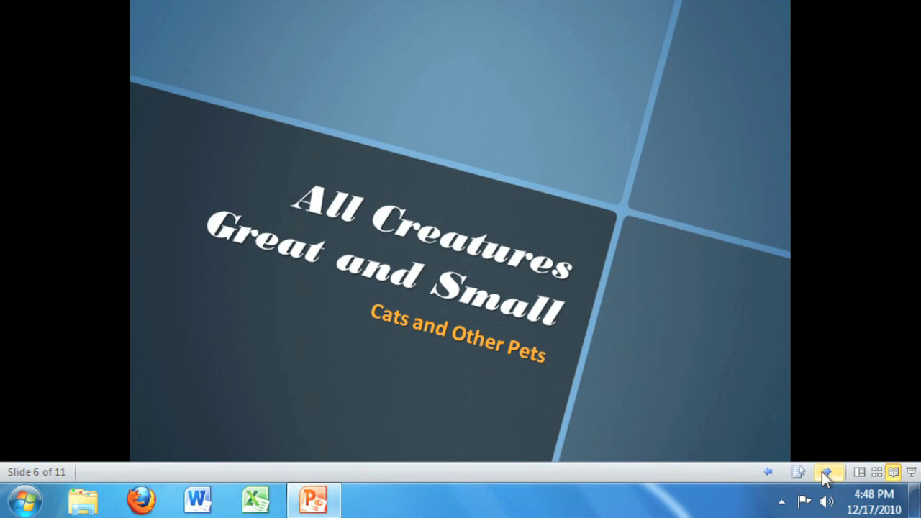
left_click(912, 473)
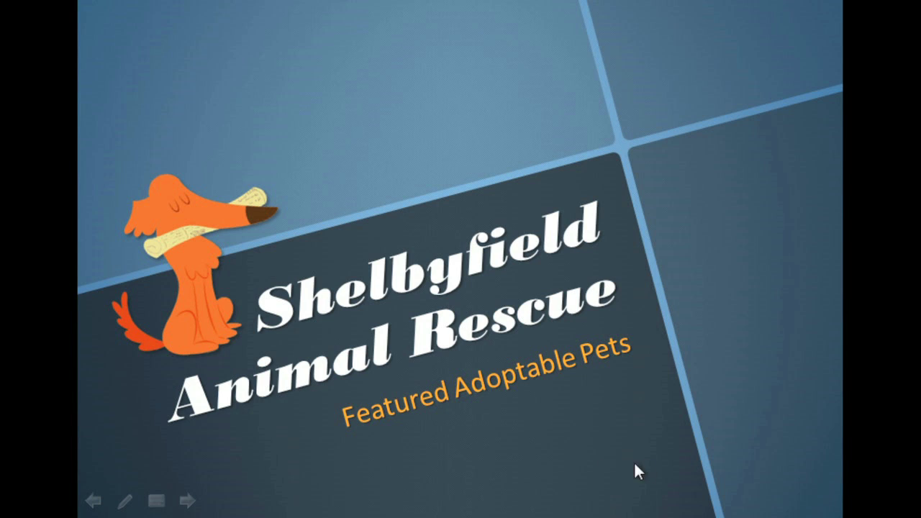
Advance the show to the Our Mission slide, then end it and return to Normal view.
left_click(189, 501)
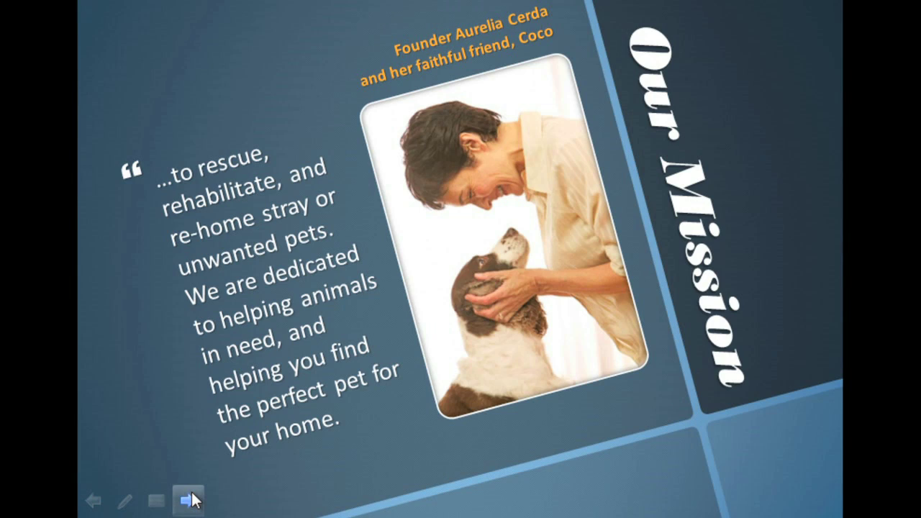
left_click(156, 500)
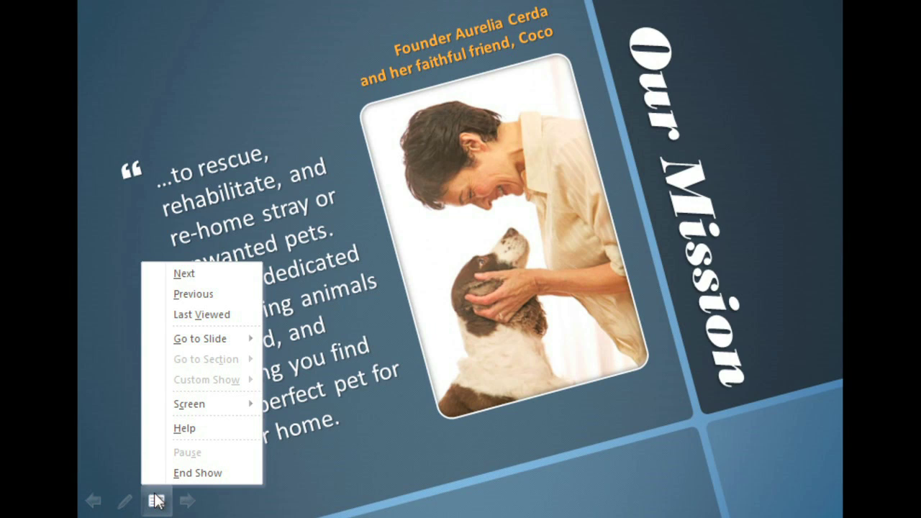
left_click(156, 500)
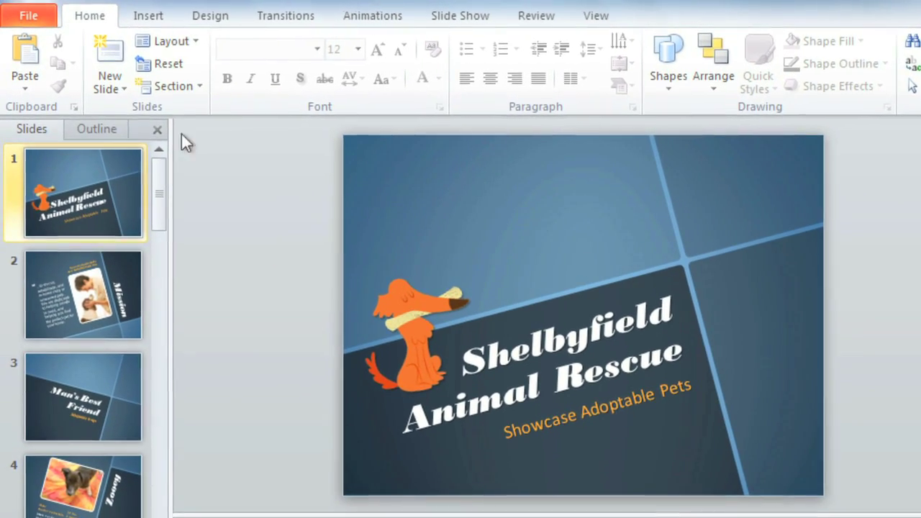
In the outline, replace 'Showcase' with 'Featured' in slide 1 and prefix slide 2's title with 'Our'.
left_click(109, 133)
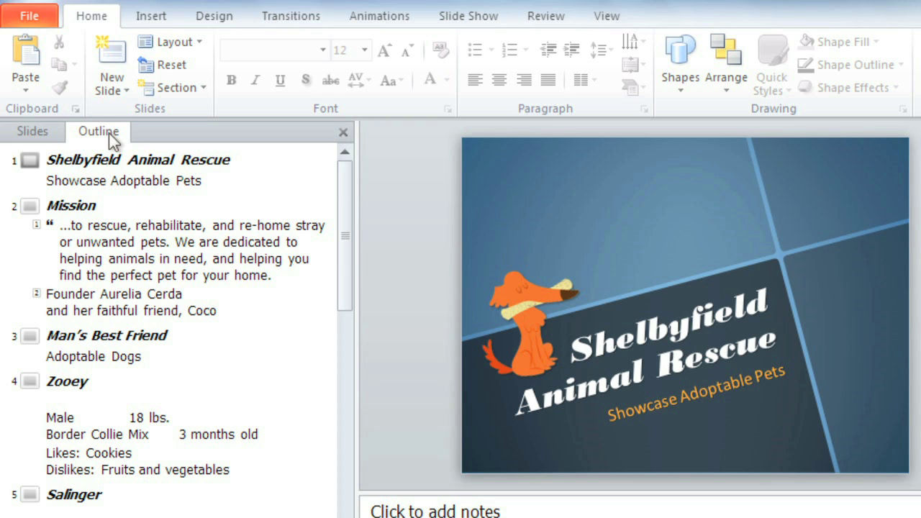
double_click(85, 182)
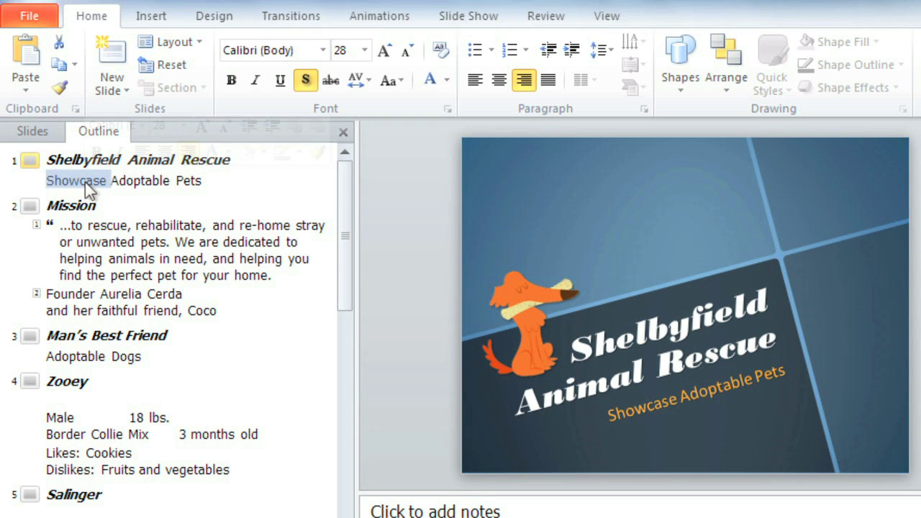
type("Featured")
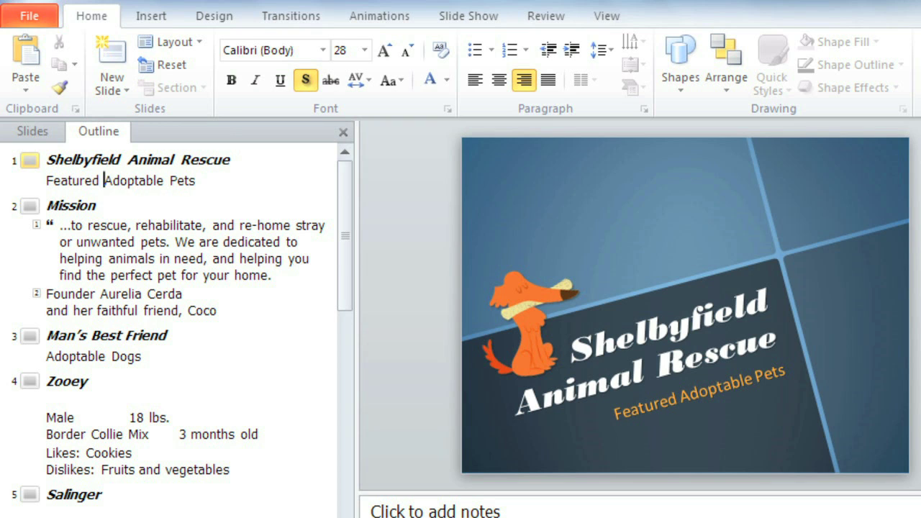
left_click(46, 205)
type("Our")
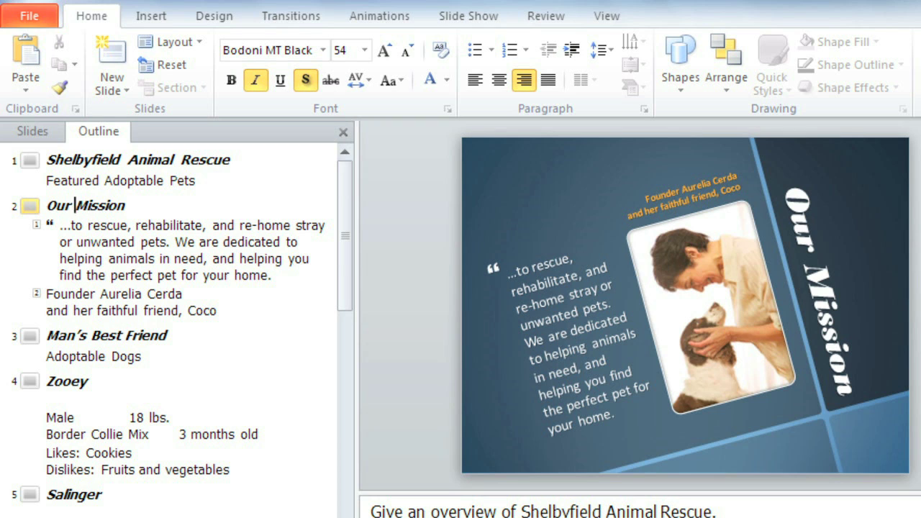
left_click(36, 133)
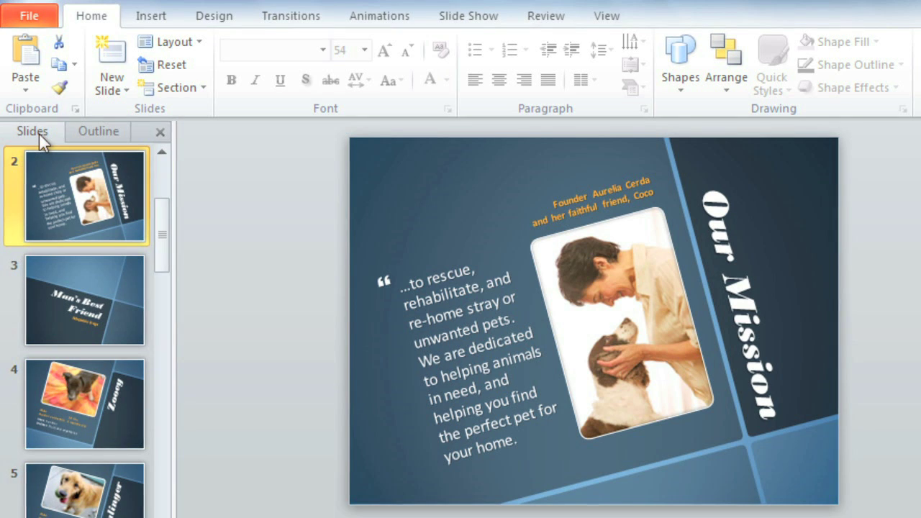
Add a section starting at slide 3, Man's Best Friend, and name it 'Dogs'.
left_click(63, 288)
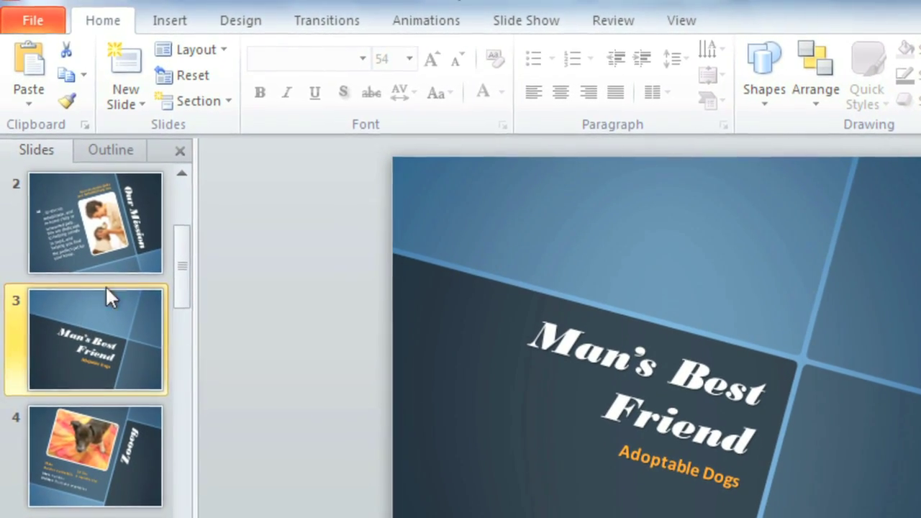
left_click(203, 106)
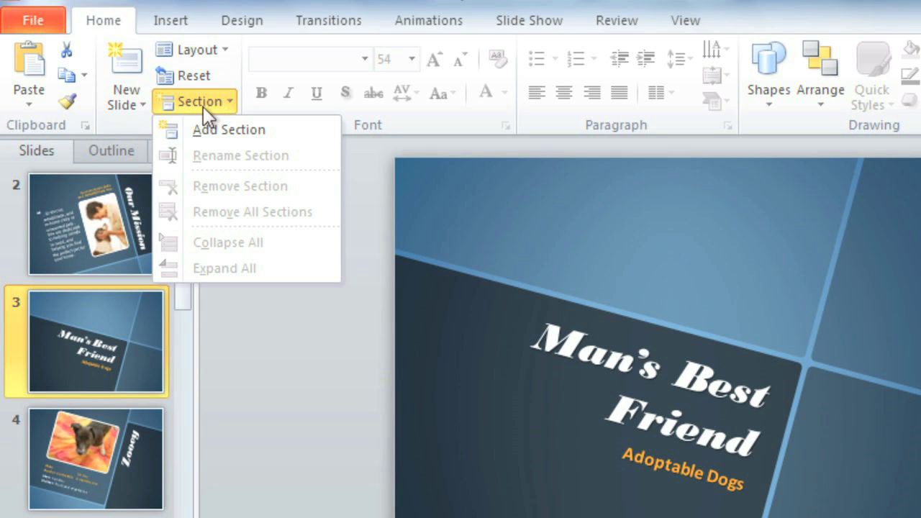
left_click(184, 131)
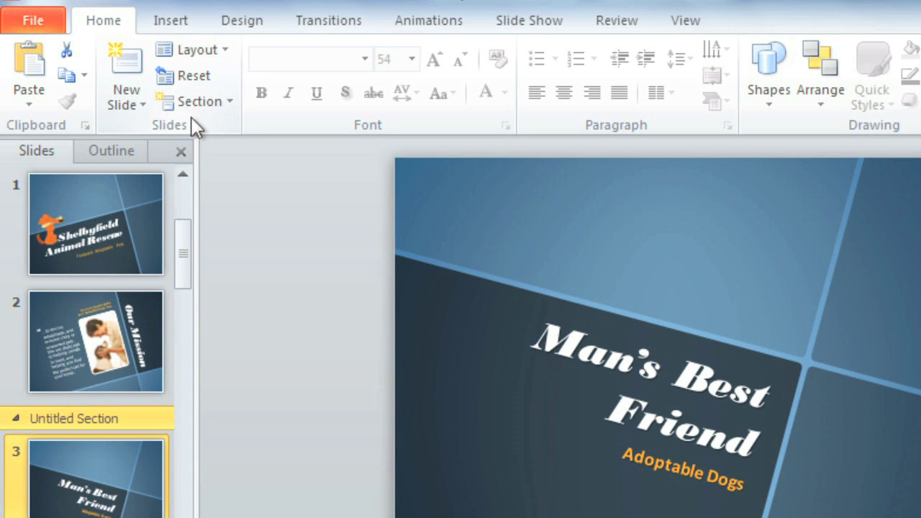
left_click(194, 106)
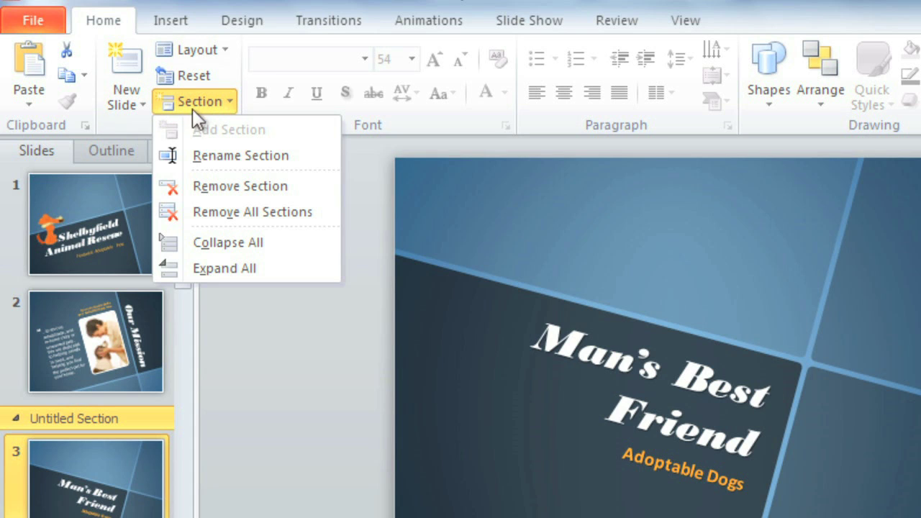
left_click(184, 155)
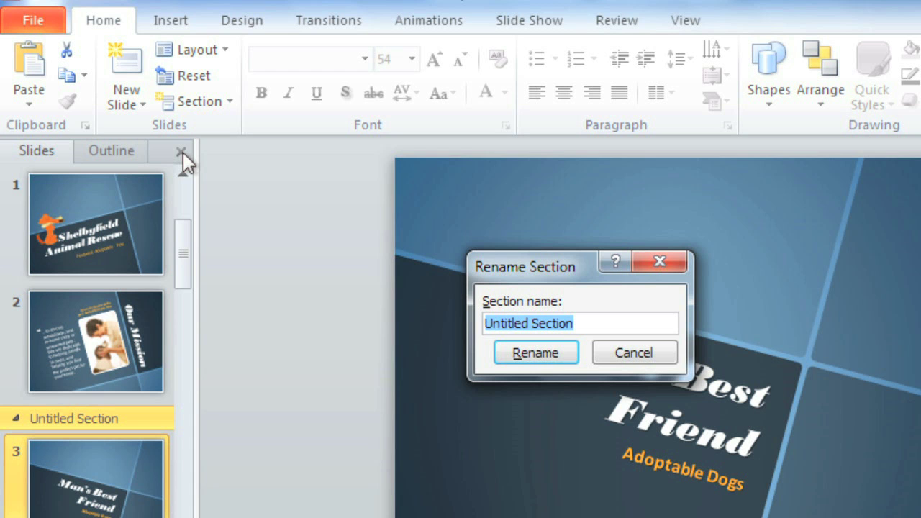
type("Dogs")
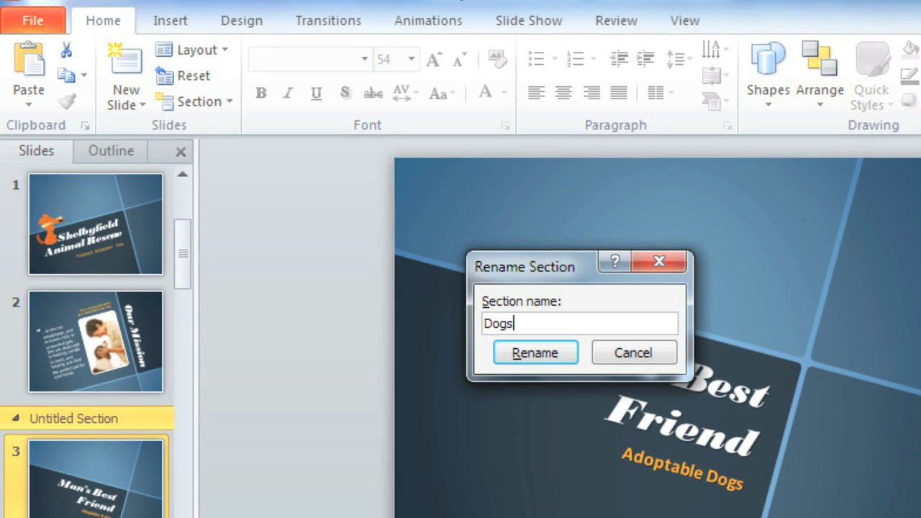
key("Return")
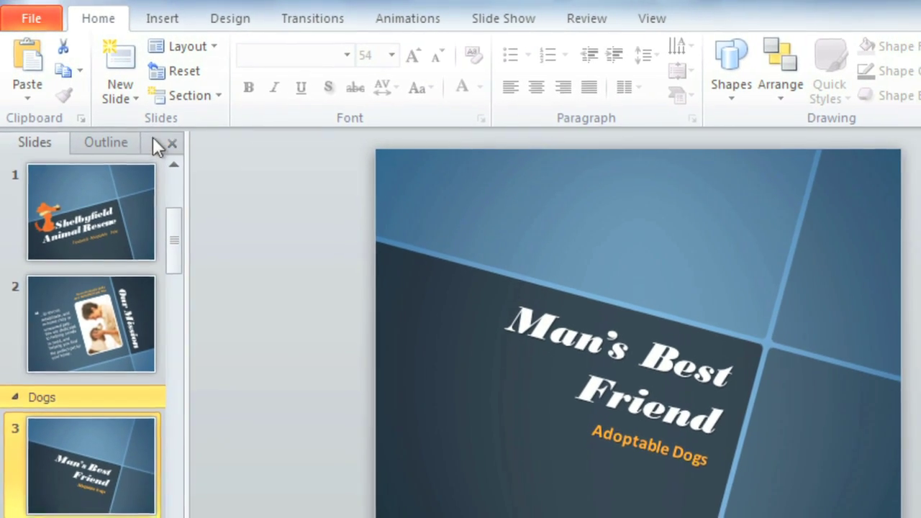
scroll(160, 411, "down", 5)
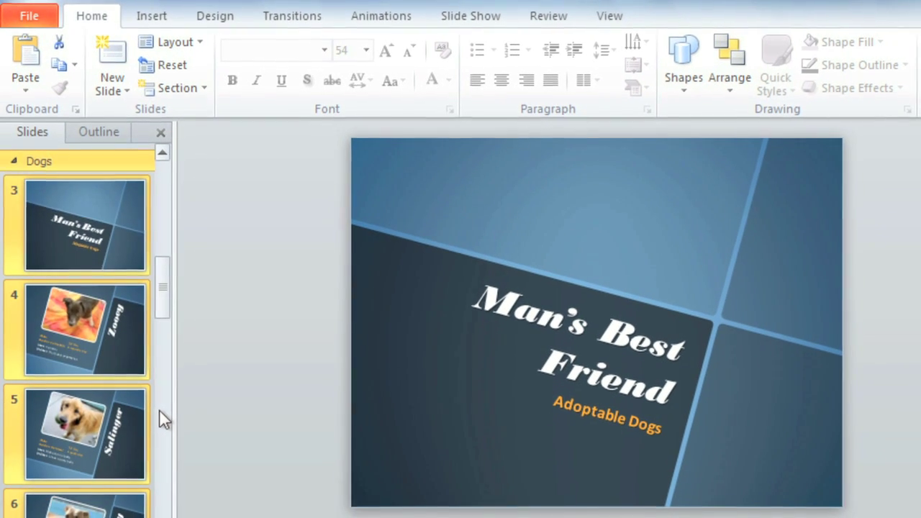
scroll(159, 407, "down", 2)
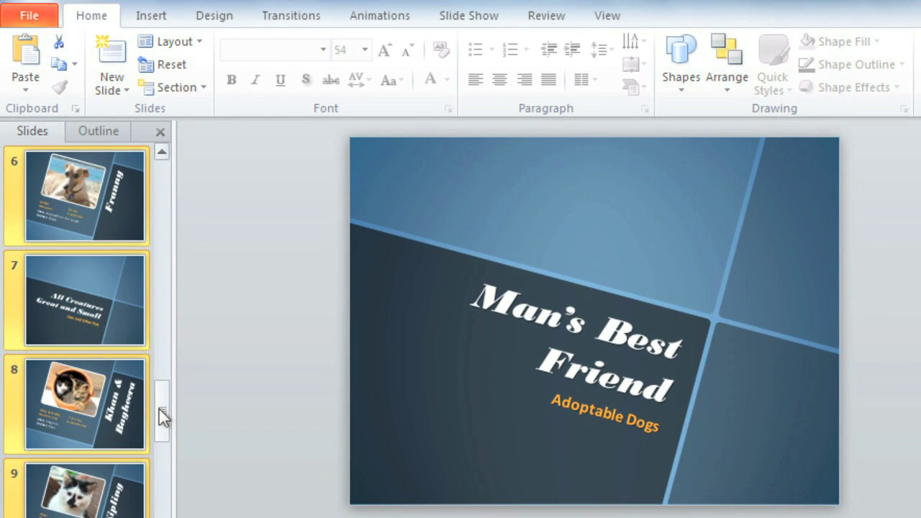
Add a section at slide 7 named 'Cats and Other Small Pets' and collapse it.
left_click(116, 310)
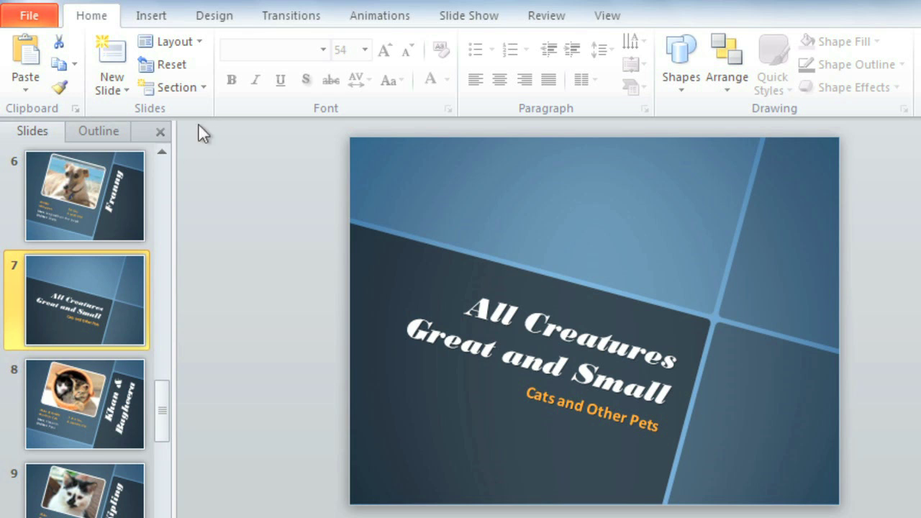
left_click(193, 88)
left_click(164, 113)
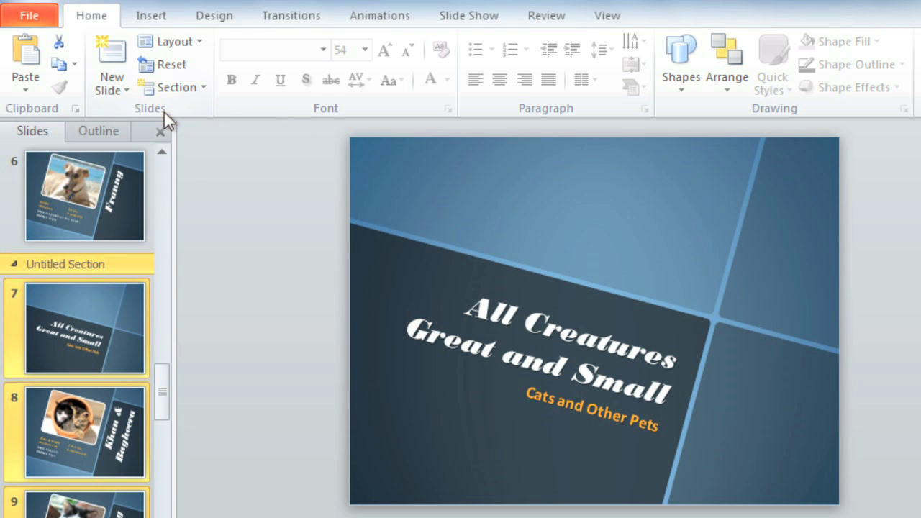
left_click(164, 92)
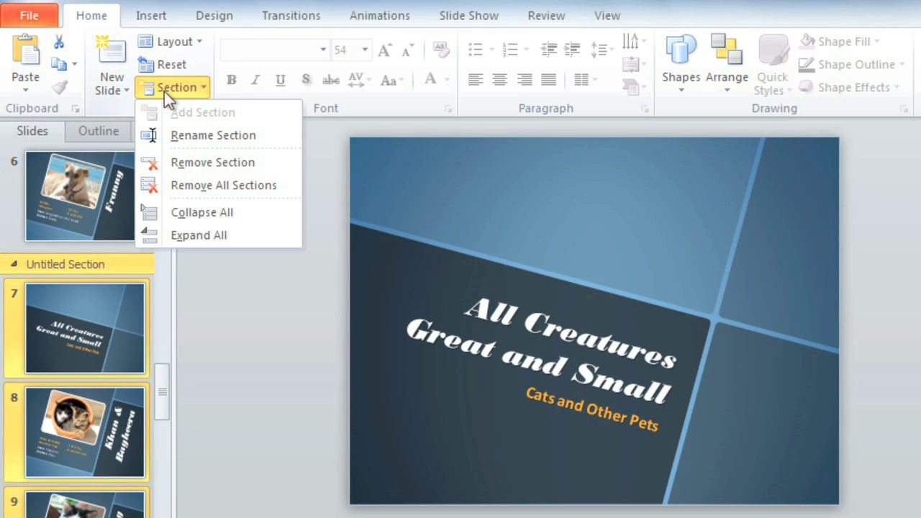
left_click(161, 135)
type("Ca")
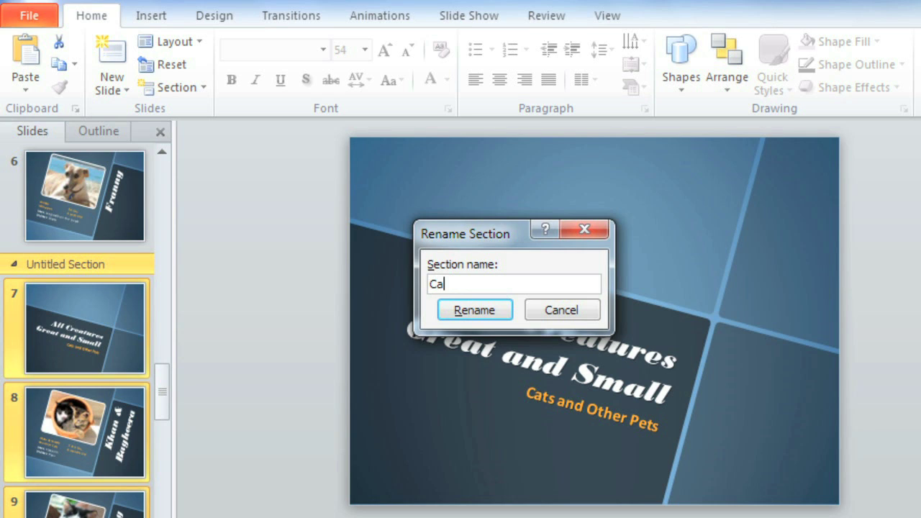
type("ts and Other")
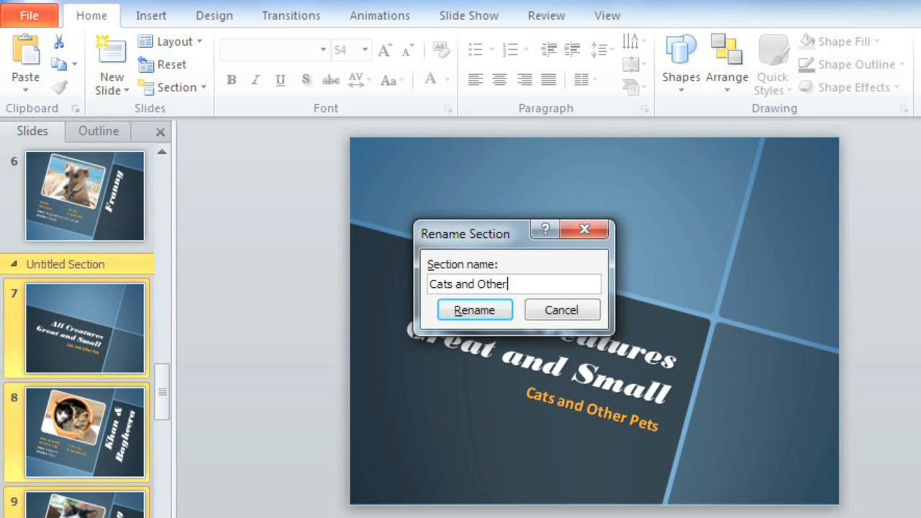
type(" Small Pets")
key("Return")
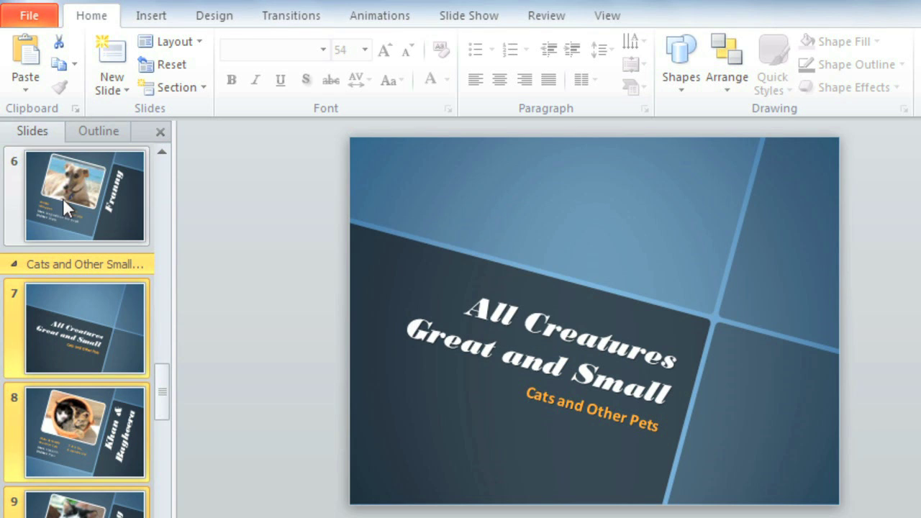
left_click(13, 267)
Collapse the Dogs section, keep Default Section expanded, and select slide 1, Shelbyfield Animal Rescue.
left_click_drag(160, 406, 168, 184)
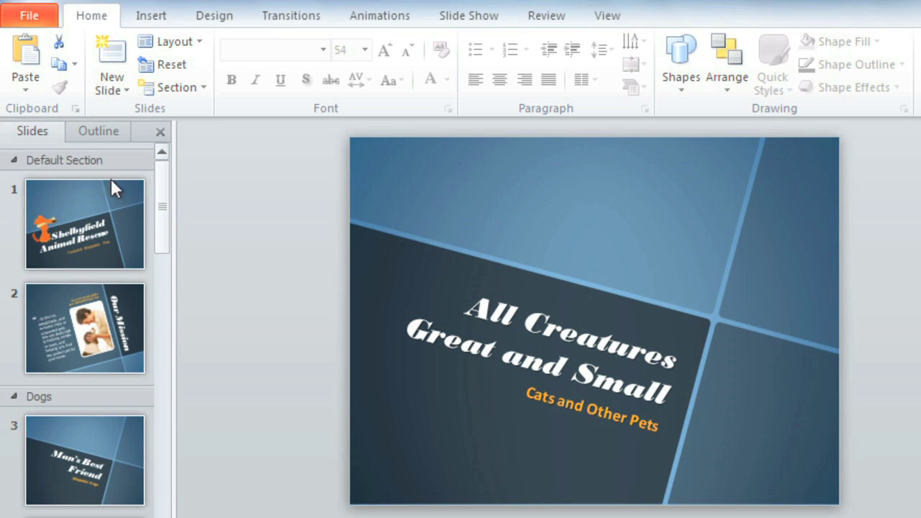
left_click(13, 160)
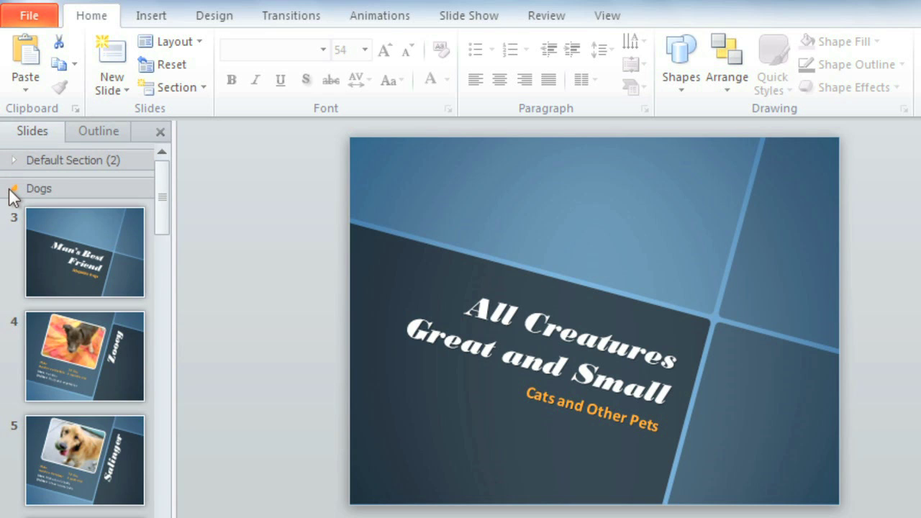
left_click(12, 189)
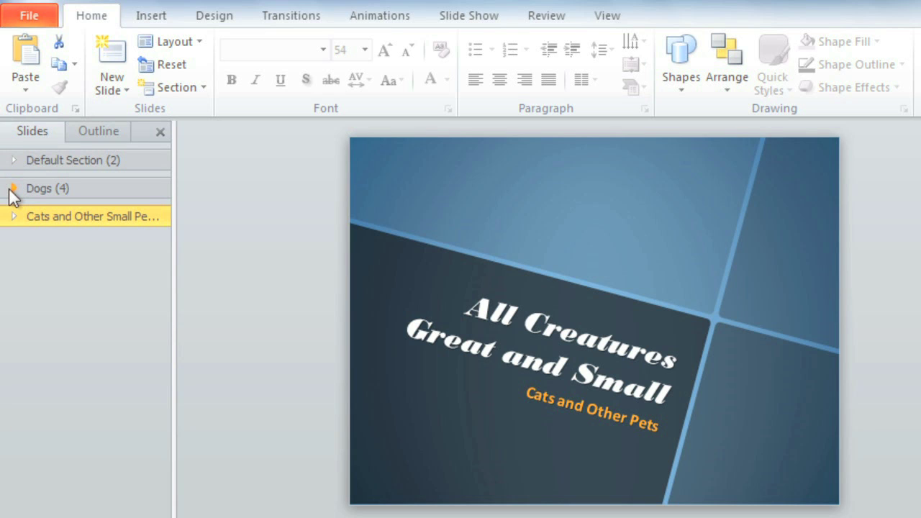
left_click(13, 159)
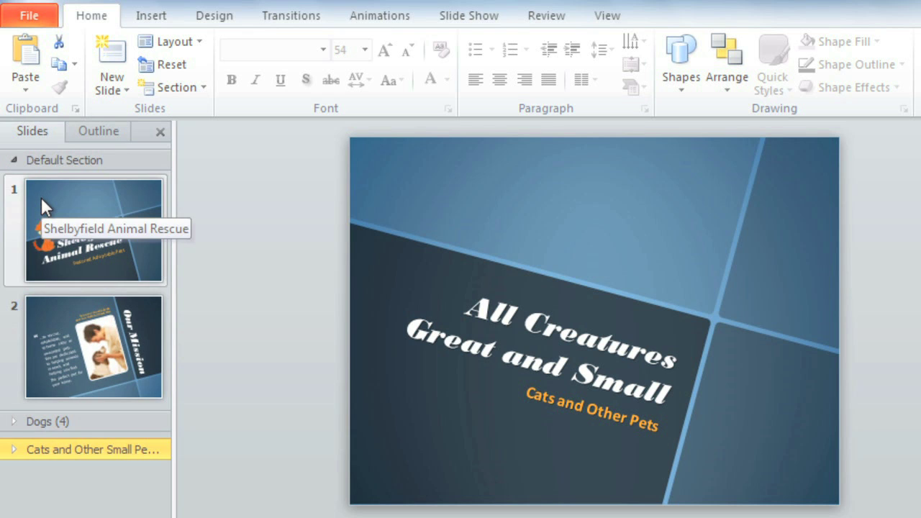
left_click(41, 200)
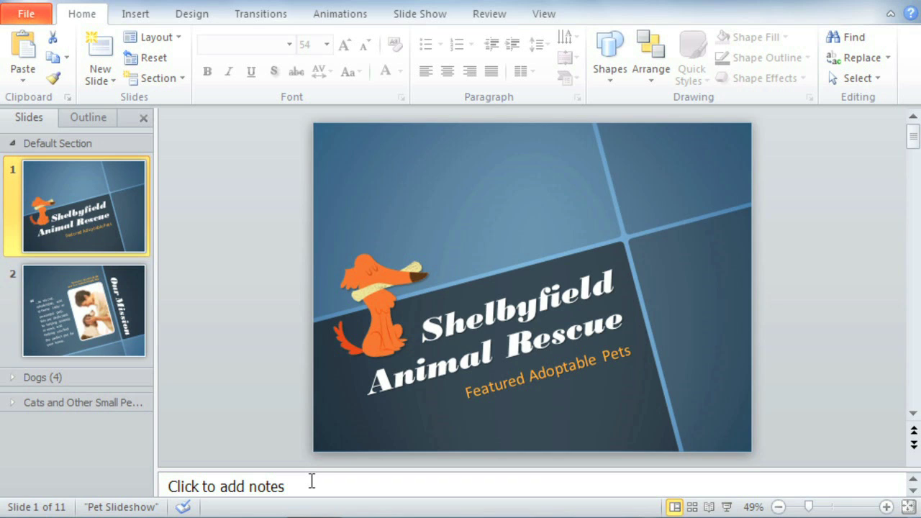
Enlarge the notes pane and add the speaker note 'Welcome and introduction' to slide 1.
left_click_drag(292, 470, 293, 427)
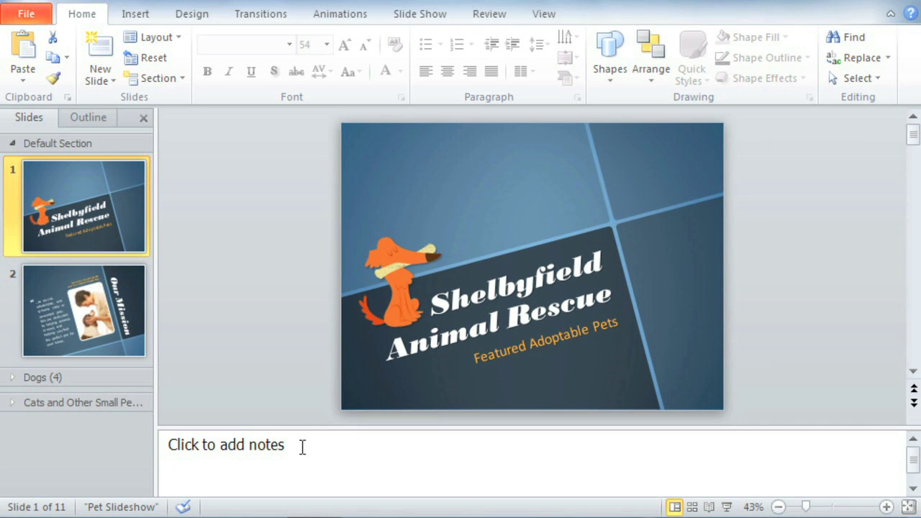
left_click(302, 447)
type("Welcome and ")
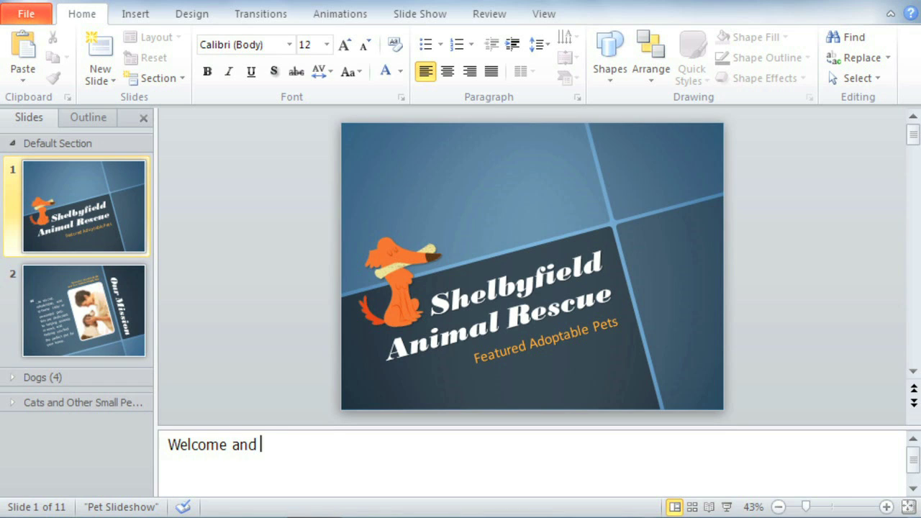
type("introduction")
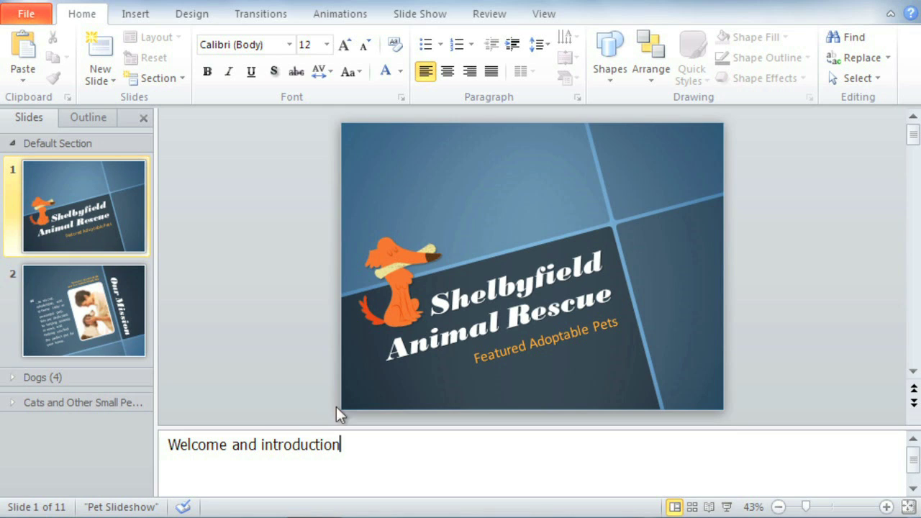
left_click(545, 16)
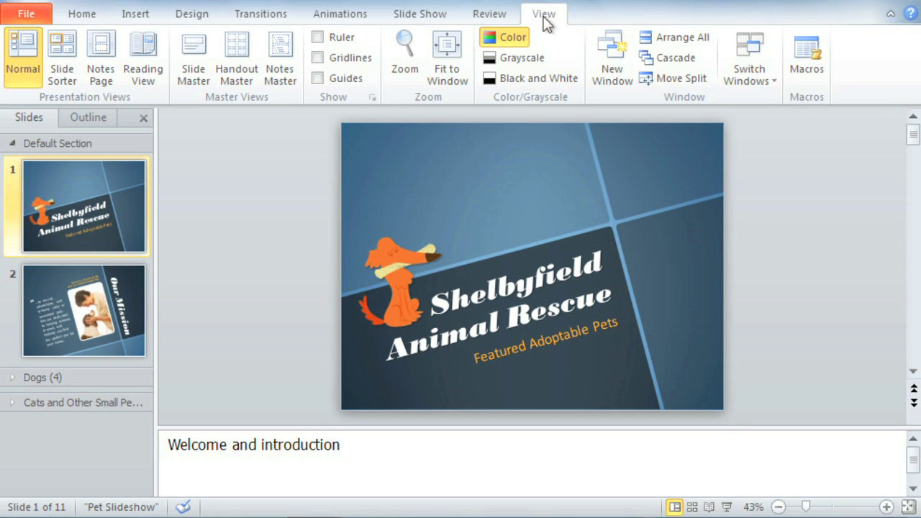
Switch to Notes Page view, browse to slide 3, return to Our Mission, and zoom to 100%.
left_click(111, 52)
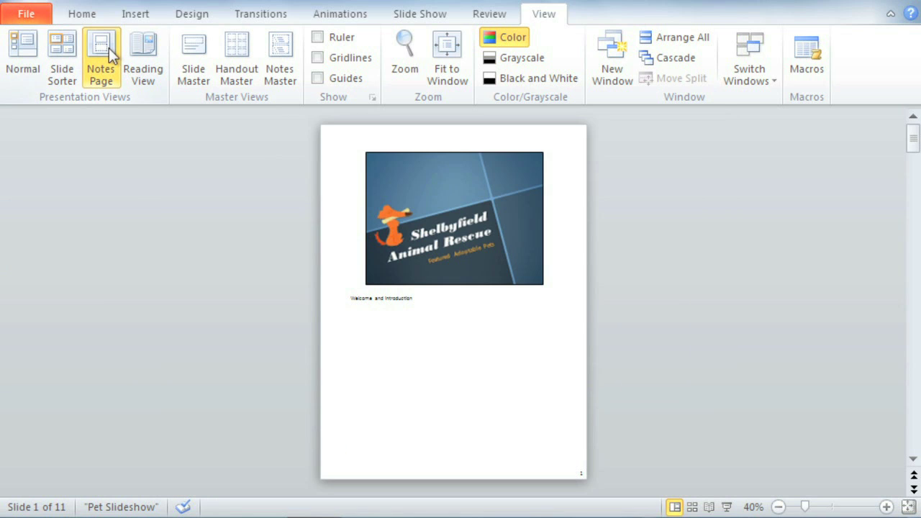
left_click(914, 223)
left_click(914, 224)
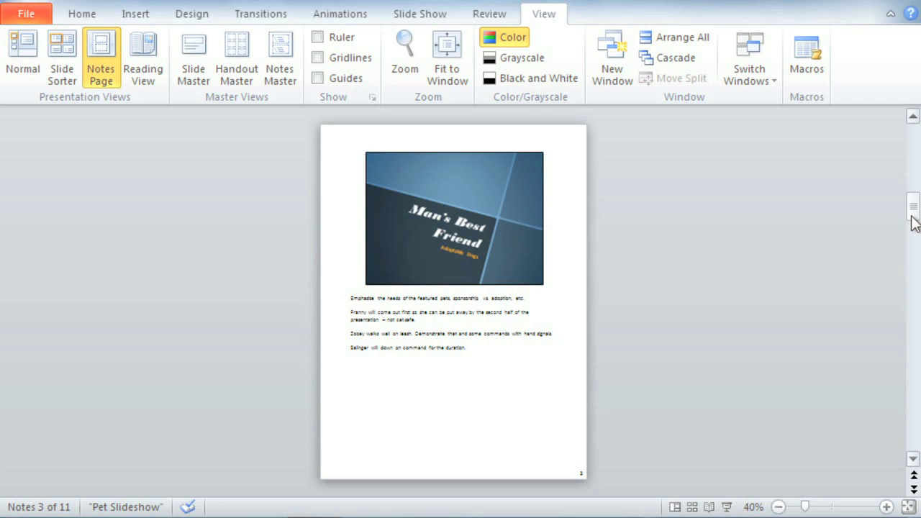
left_click(915, 186)
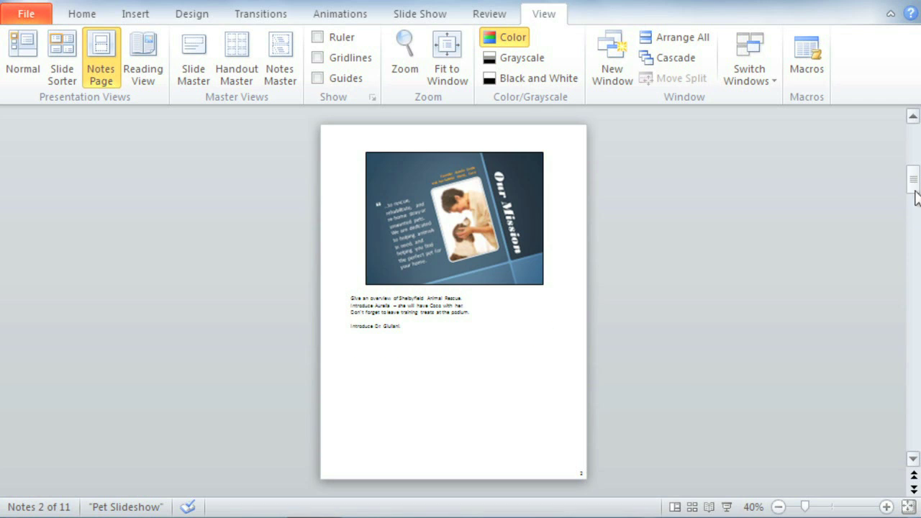
left_click(833, 507)
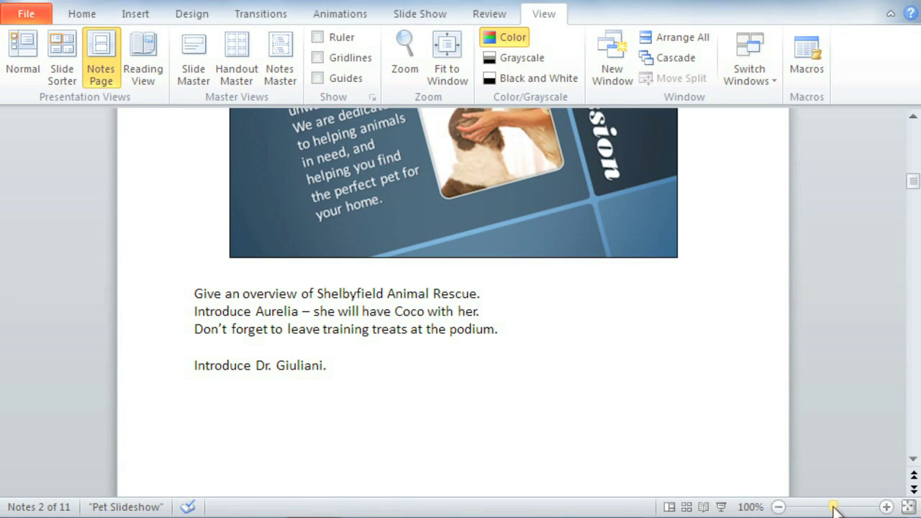
After "Introduce Dr. Giuliani." in the Our Mission notes, add "She will give an overview of proper canine care.".
left_click(342, 367)
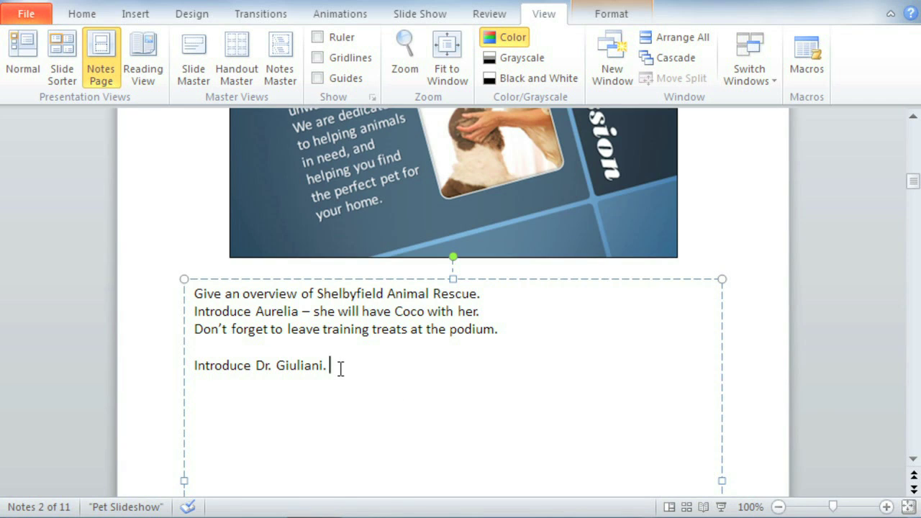
type("She will give an overvi")
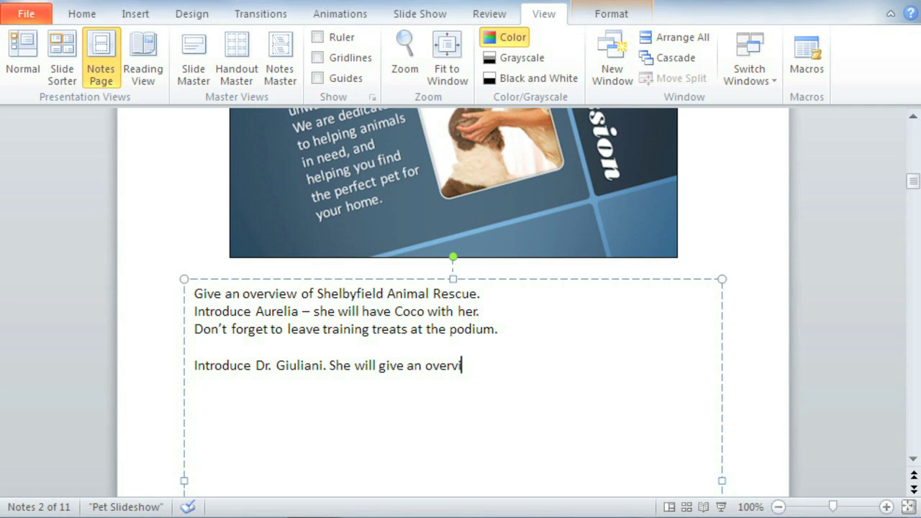
type("ew of proper canine car")
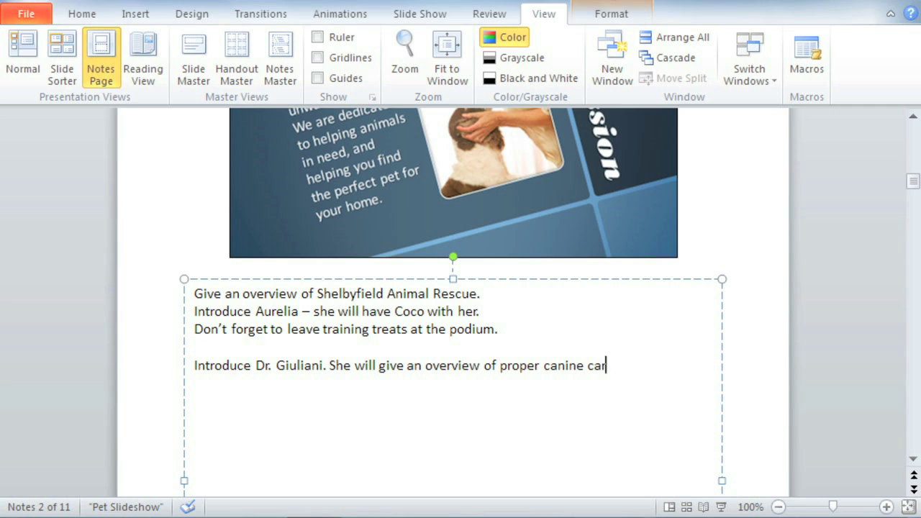